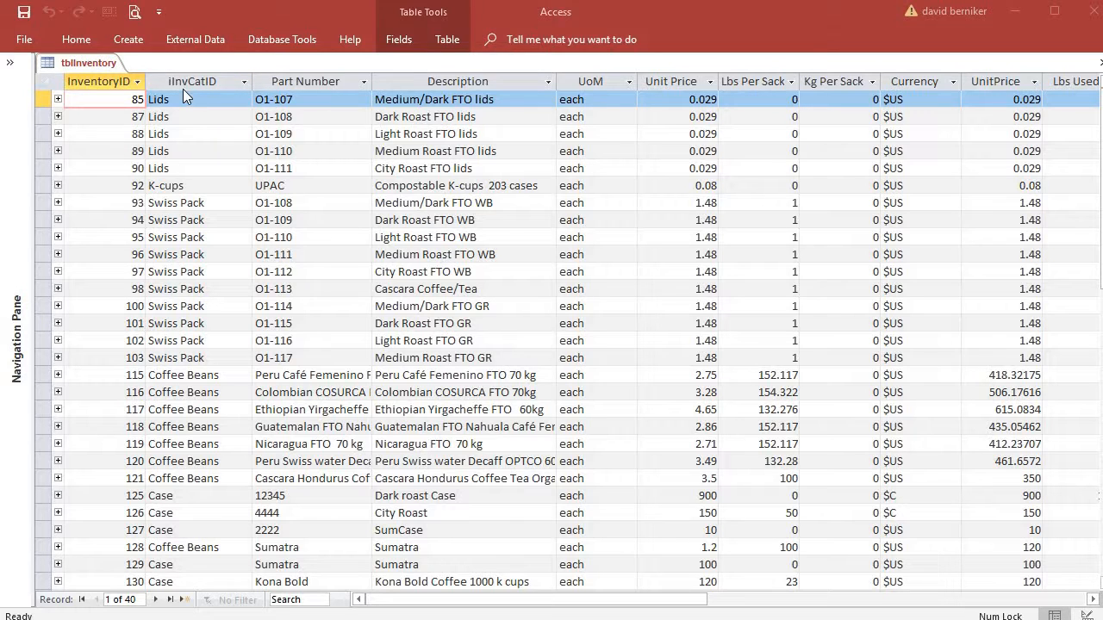
# Open tblInventory in Design View and examine the properties of the InventoryID, iInvCatID, iPartNumber, iDescription and iUoM fields.
pyautogui.rightClick(68, 64)
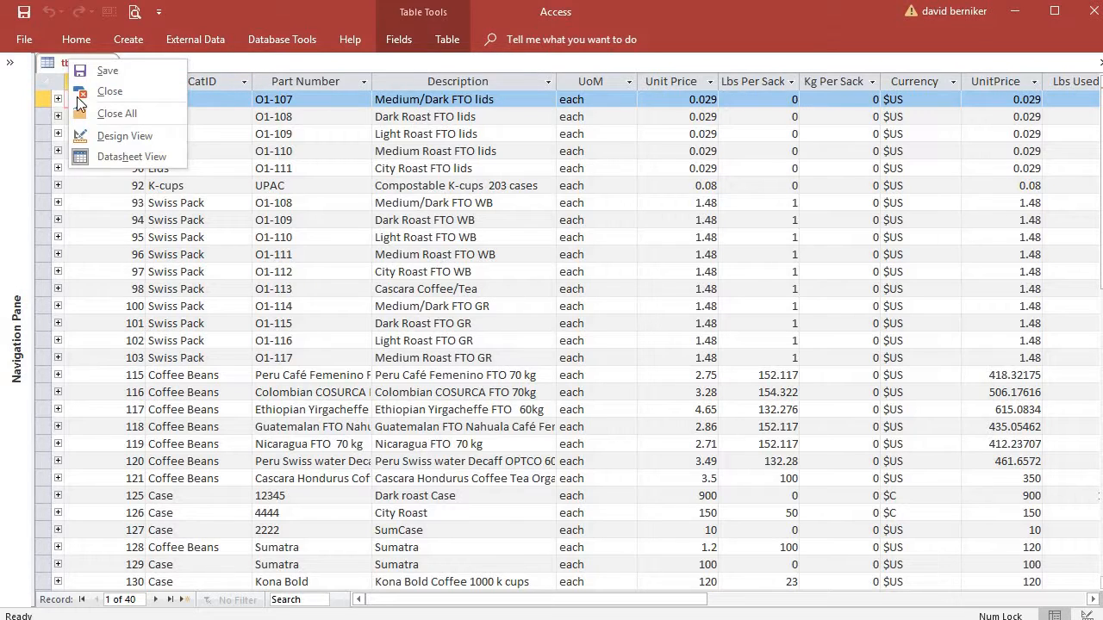
pyautogui.click(121, 136)
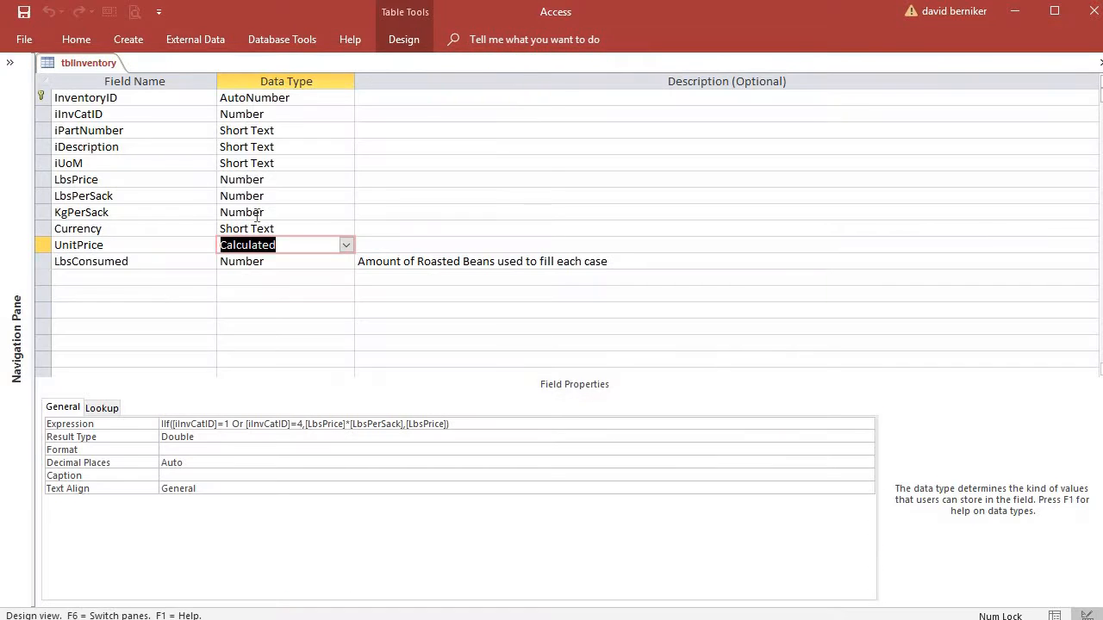
pyautogui.click(125, 97)
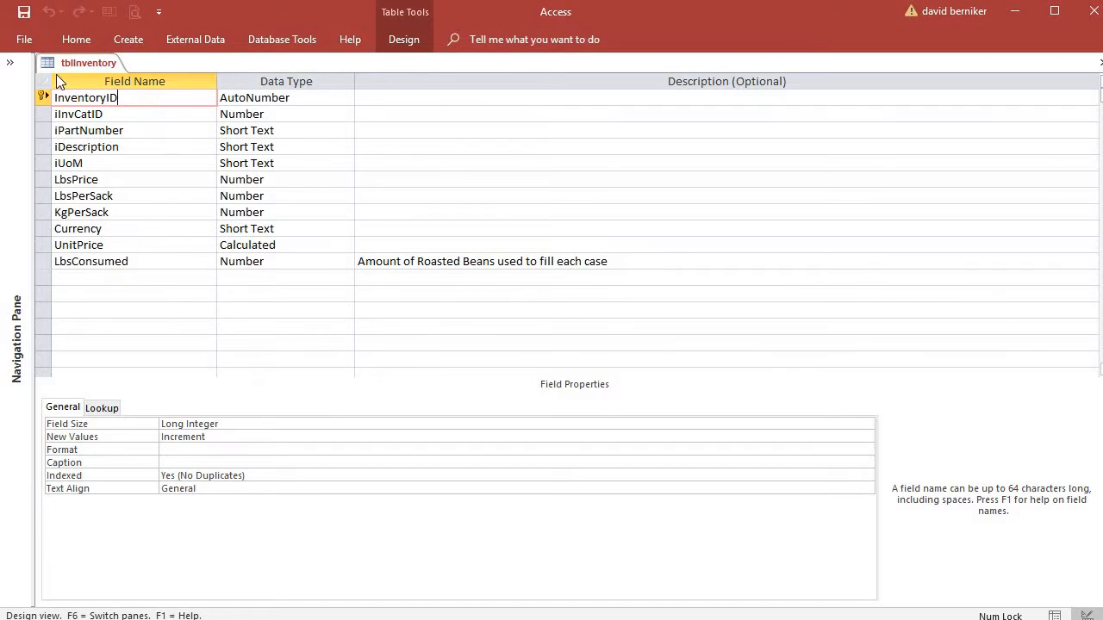
pyautogui.click(120, 114)
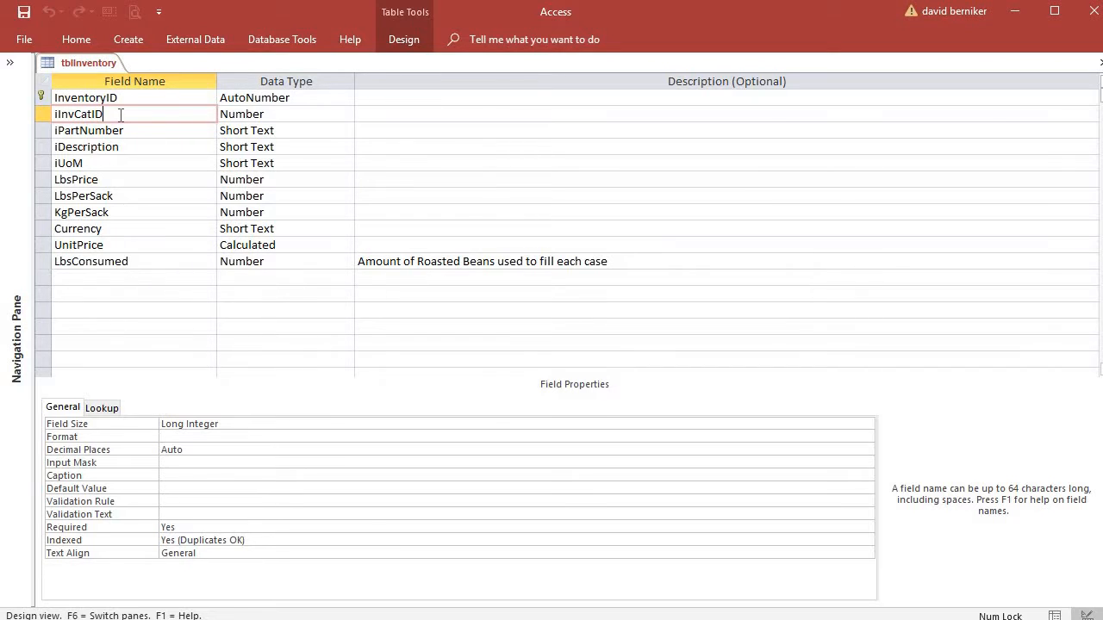
pyautogui.click(176, 478)
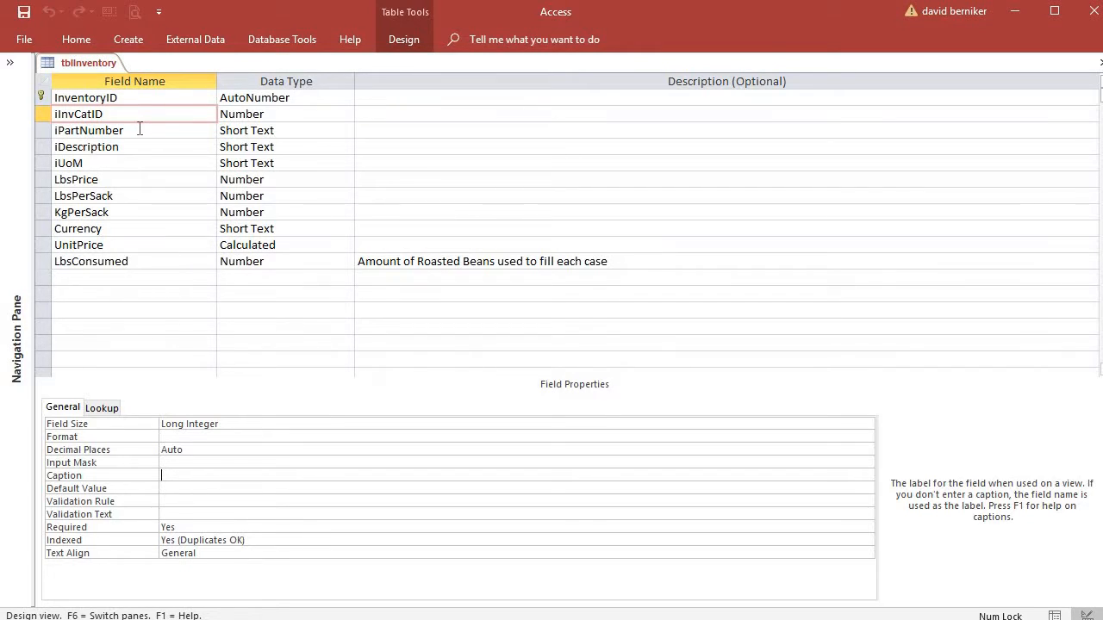
pyautogui.click(140, 130)
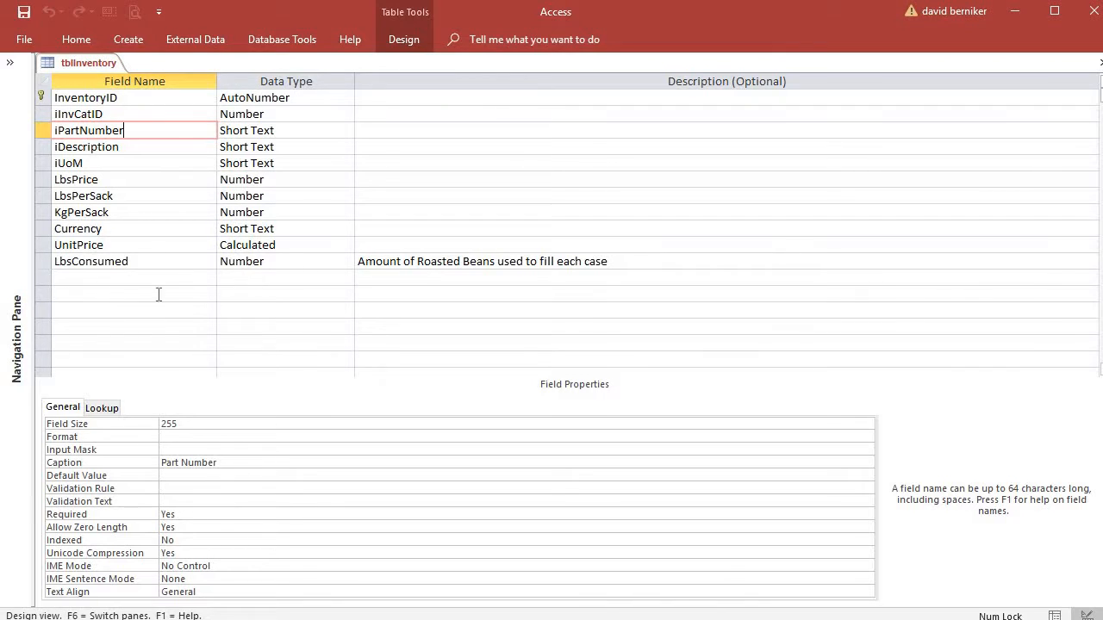
pyautogui.click(133, 155)
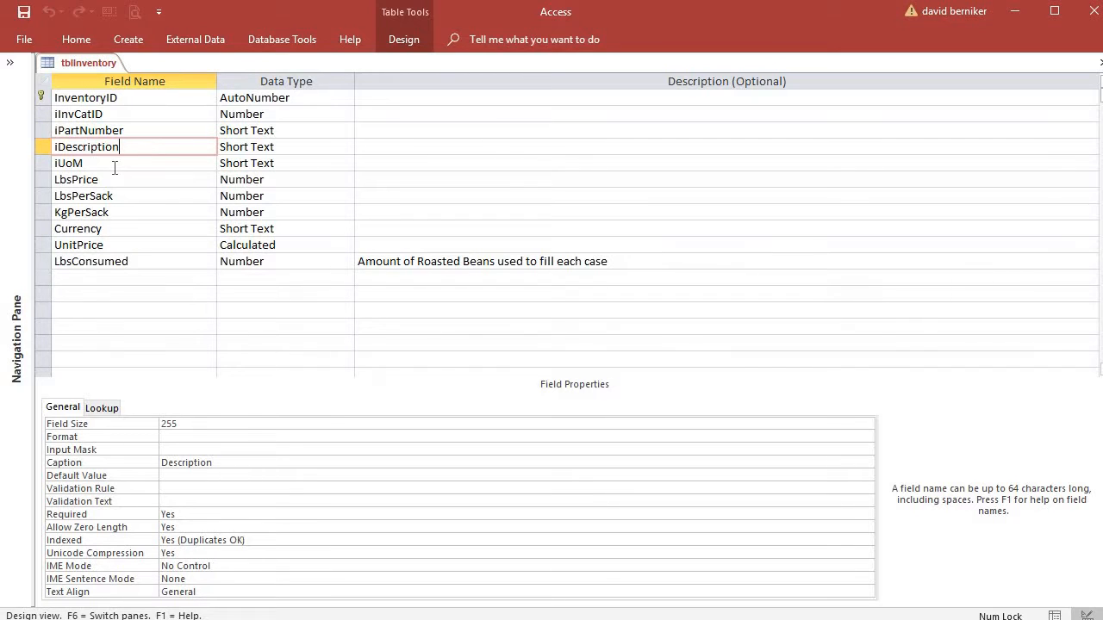
pyautogui.click(115, 168)
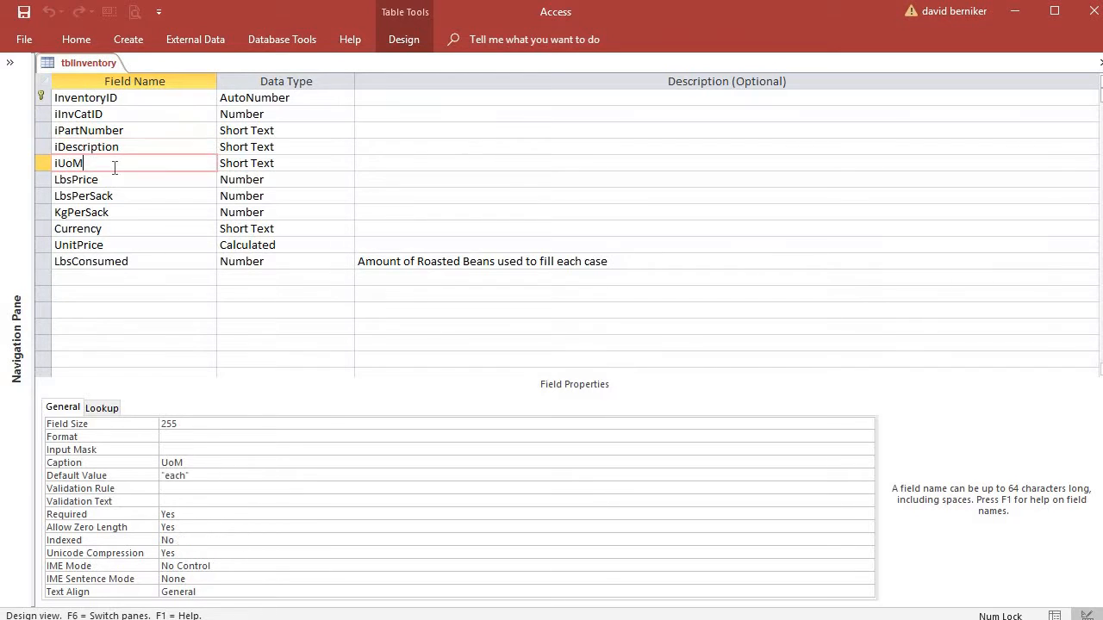
# Check the Required property of the iInvCatID, iPartNumber and iDescription fields.
pyautogui.click(132, 114)
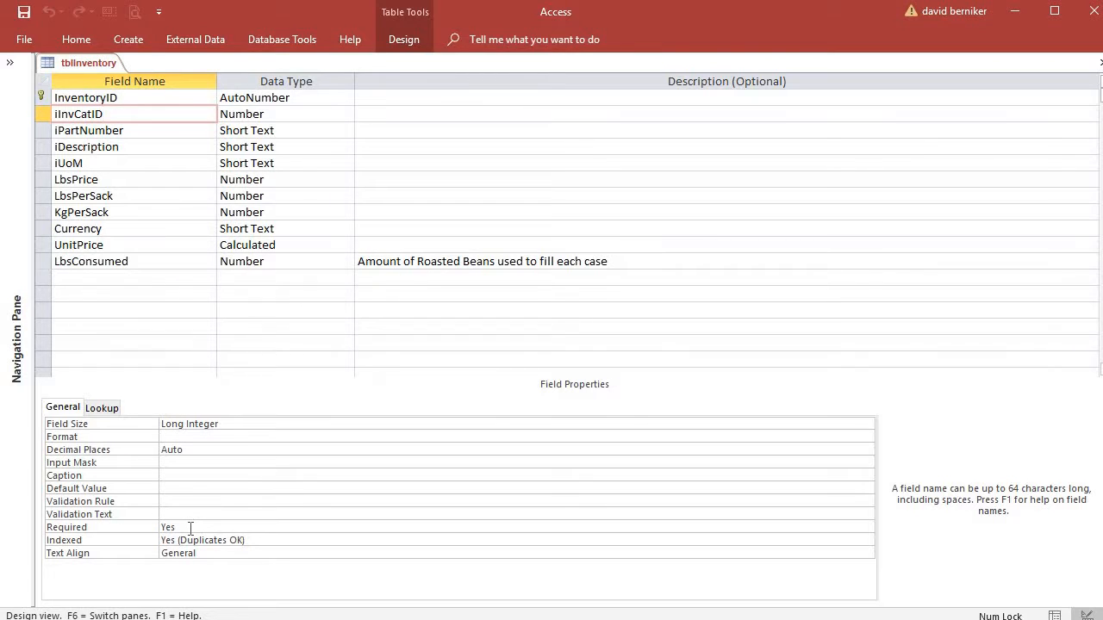
pyautogui.click(135, 132)
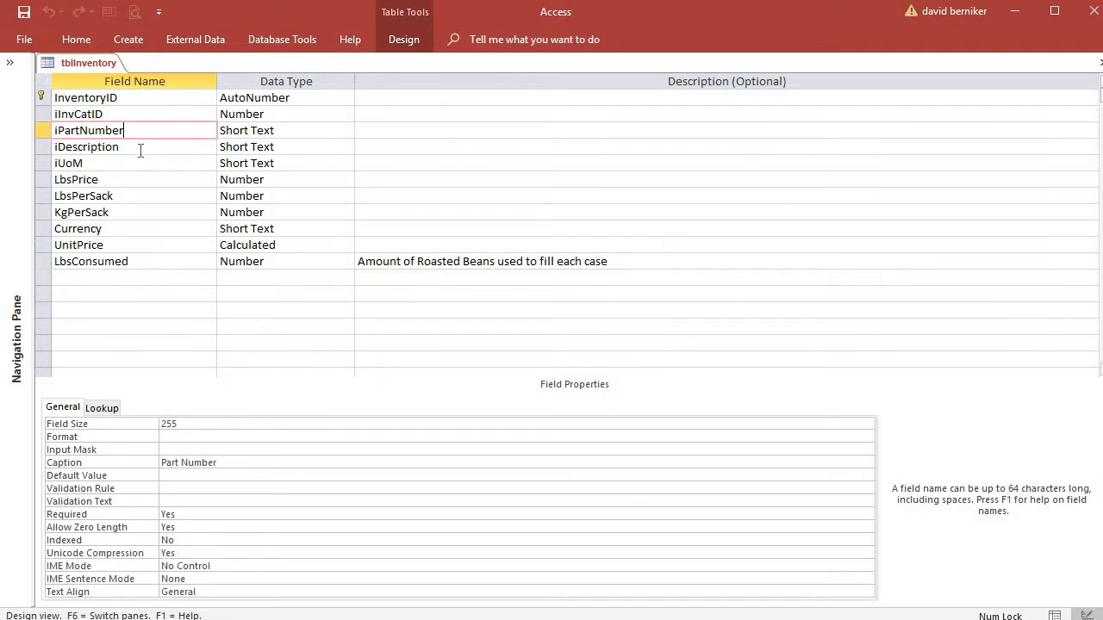
pyautogui.click(136, 147)
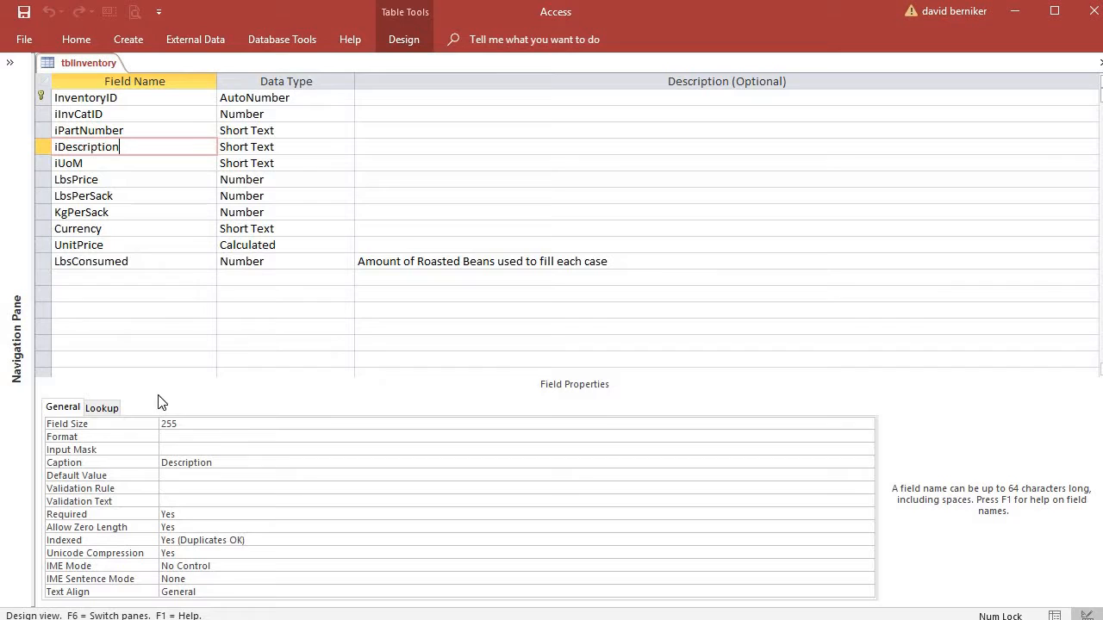
pyautogui.click(193, 515)
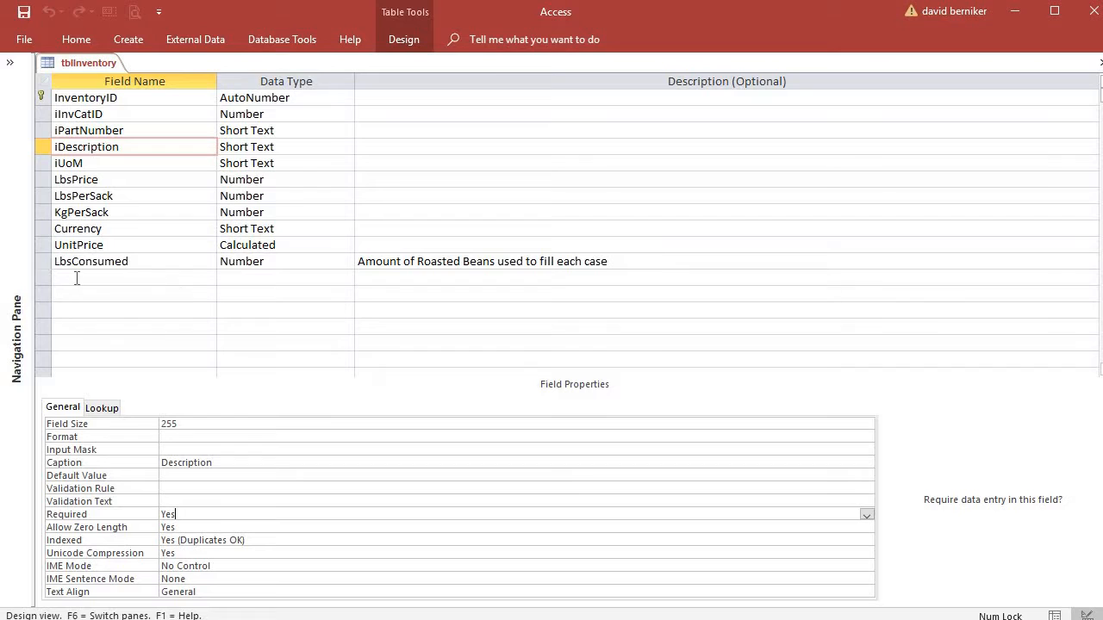
# Examine the Default Value, Validation Rule and Field Size properties of the iUoM field.
pyautogui.click(120, 163)
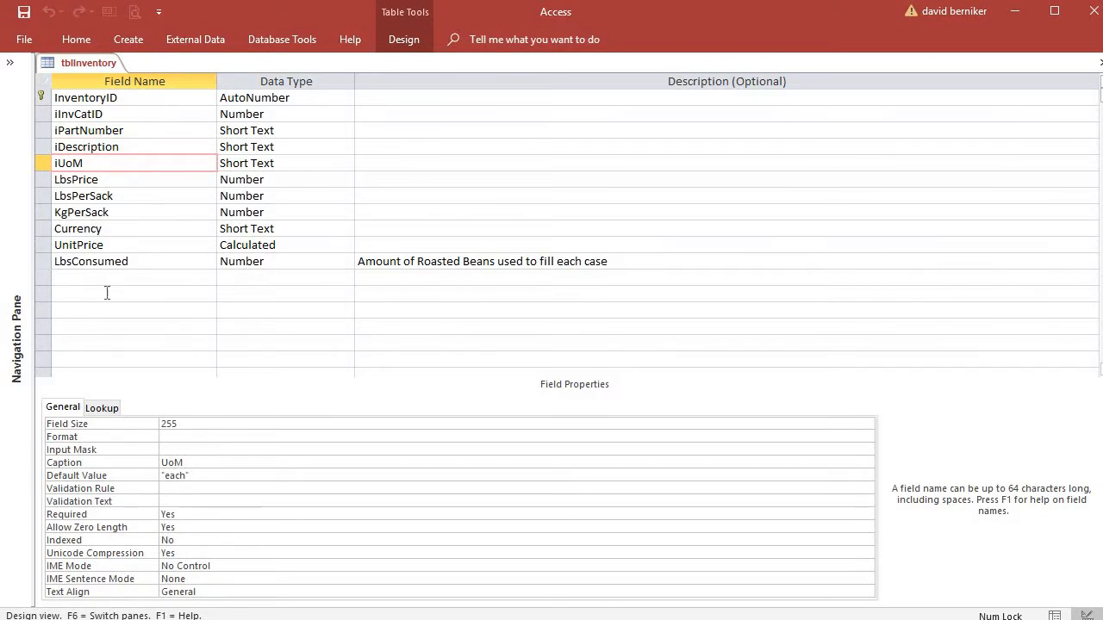
pyautogui.moveTo(203, 475); pyautogui.dragTo(155, 476)
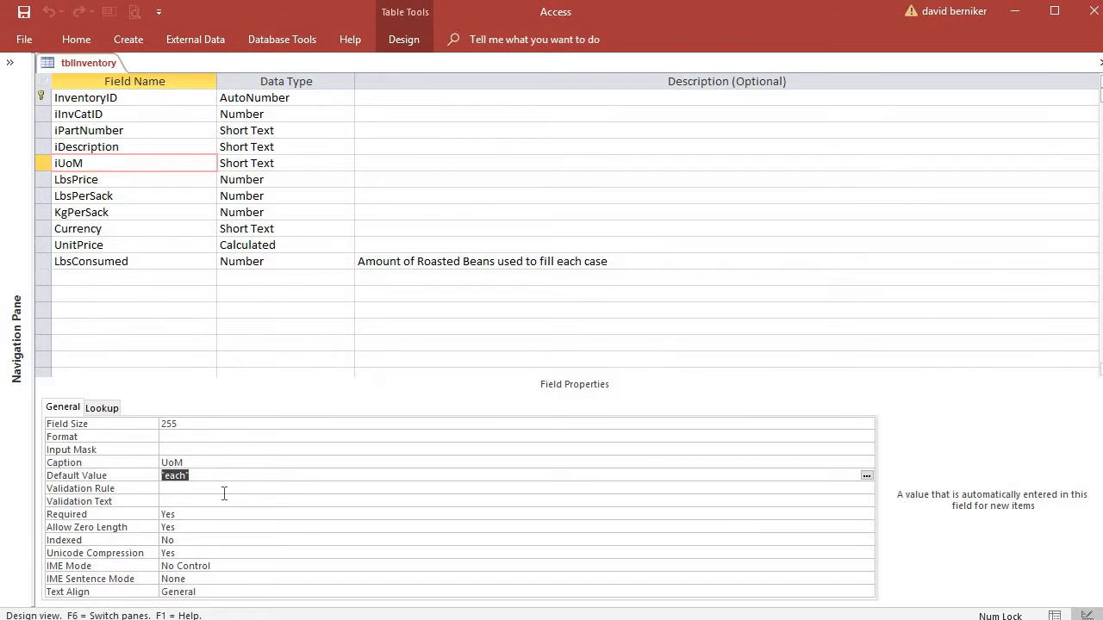
pyautogui.click(217, 489)
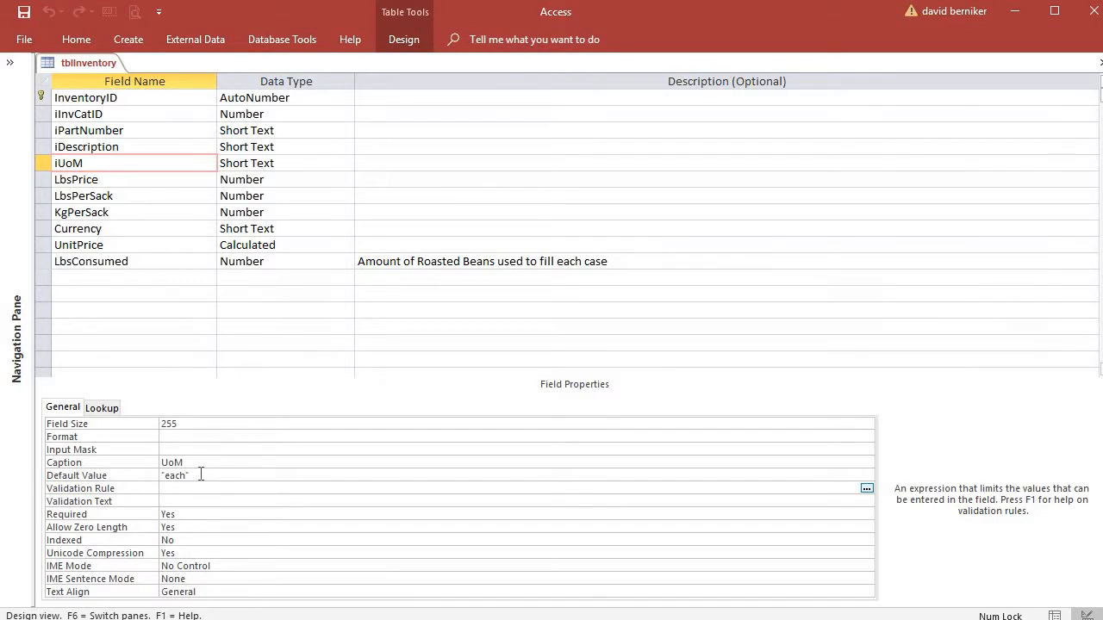
pyautogui.click(198, 479)
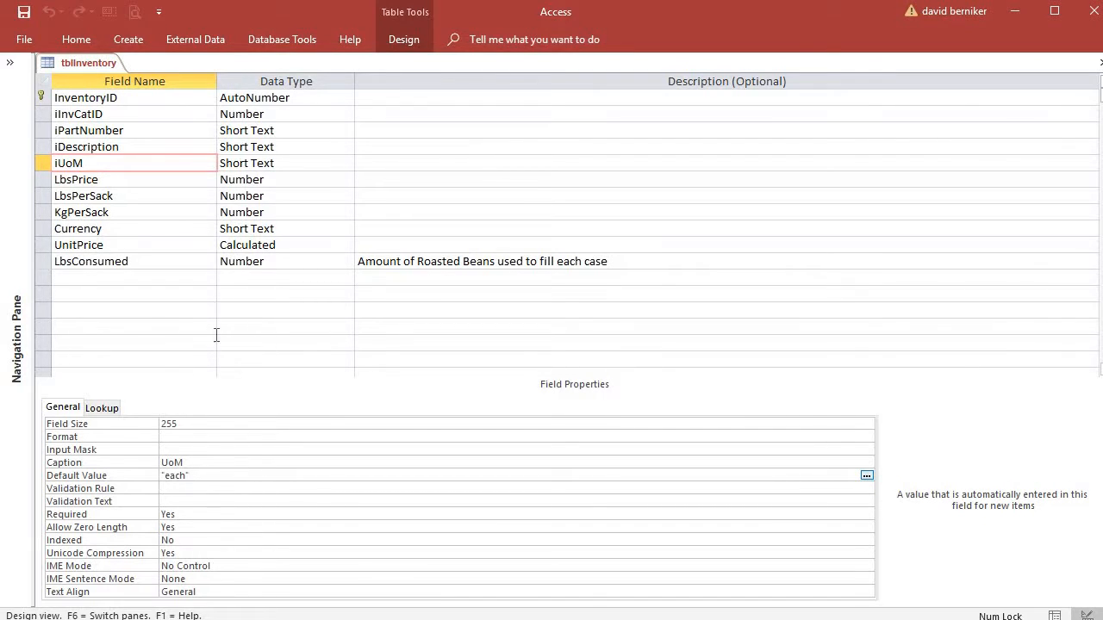
pyautogui.click(195, 421)
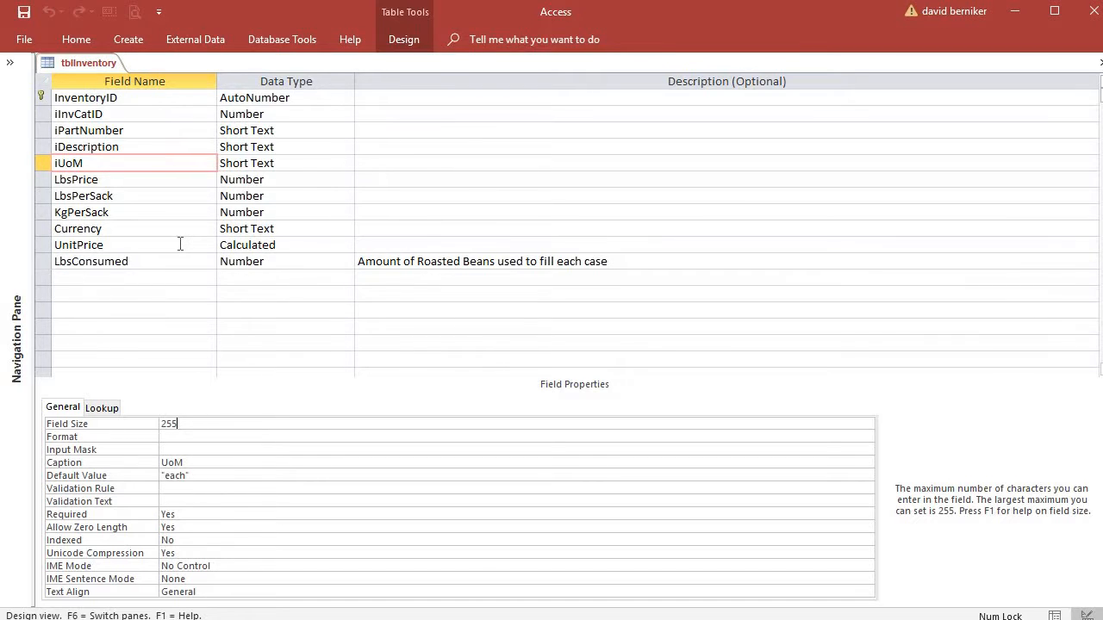
# Review the UnitPrice field's data type and expression, and the properties of the LbsConsumed field.
pyautogui.click(124, 249)
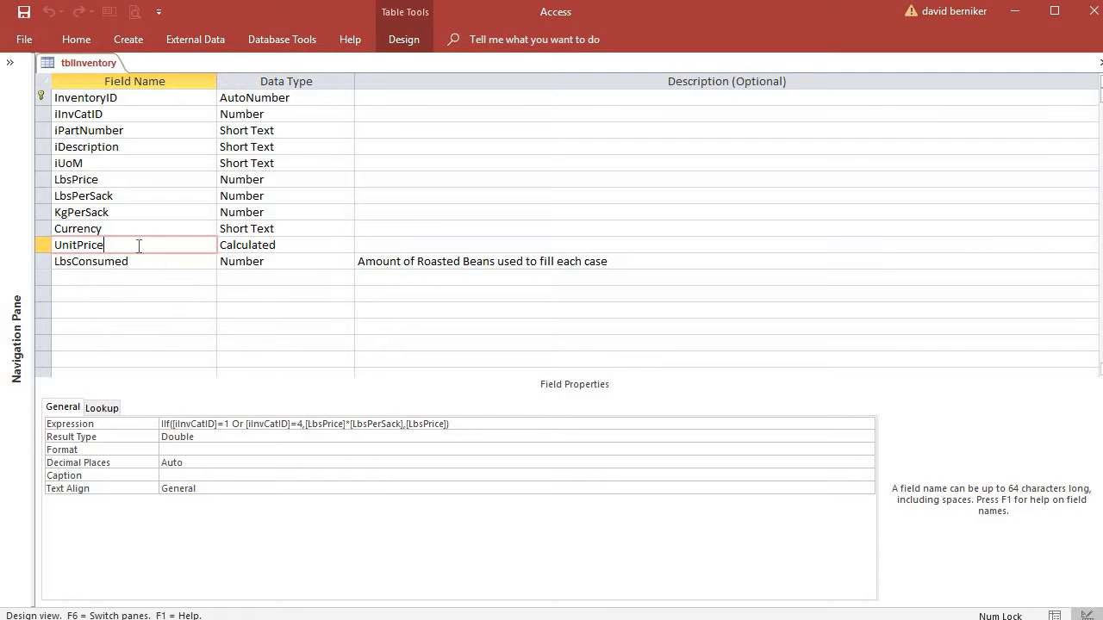
pyautogui.click(261, 246)
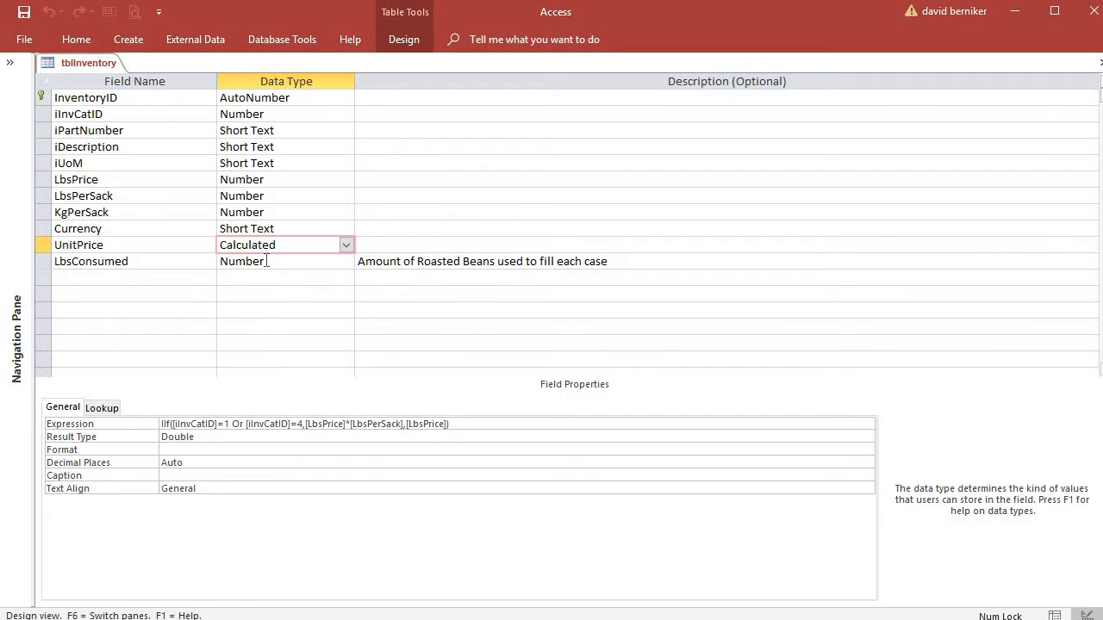
pyautogui.click(153, 263)
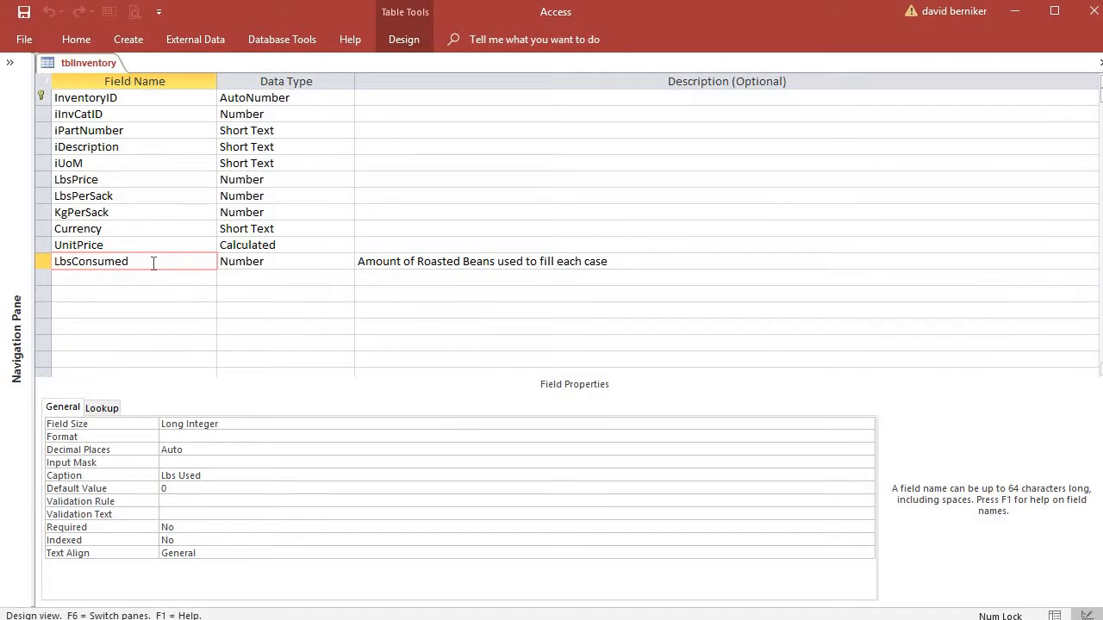
# Return the tblInventory table to Datasheet View.
pyautogui.click(121, 119)
pyautogui.rightClick(87, 61)
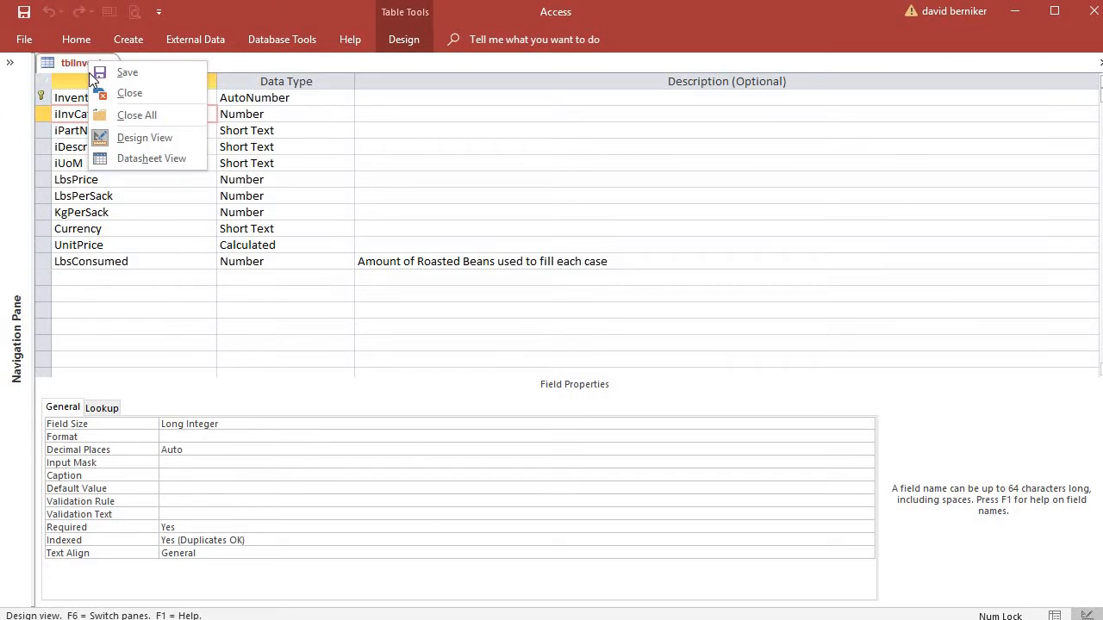
pyautogui.click(121, 158)
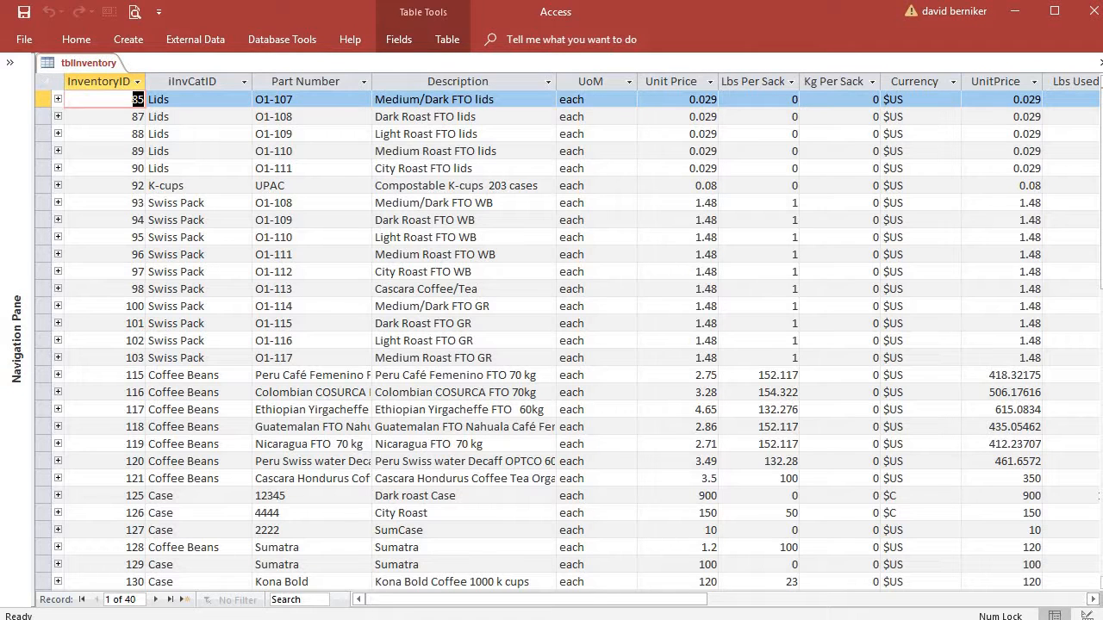
# Go to the new blank record and inspect the available iInvCatID choices there and on the Kona K Cups record.
pyautogui.click(182, 601)
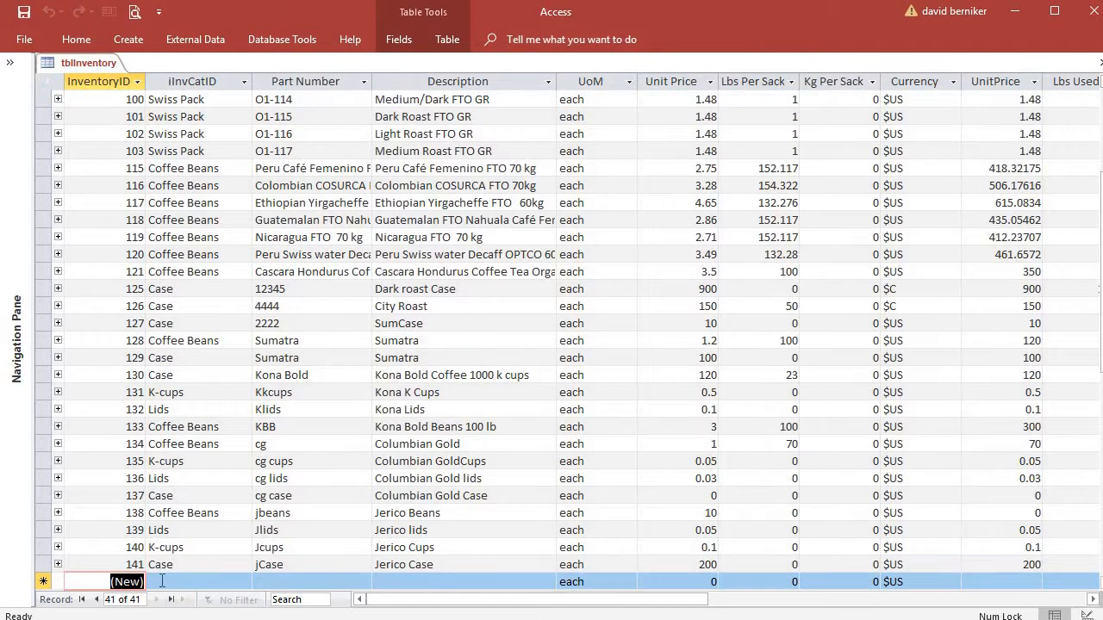
pyautogui.click(238, 583)
pyautogui.click(244, 583)
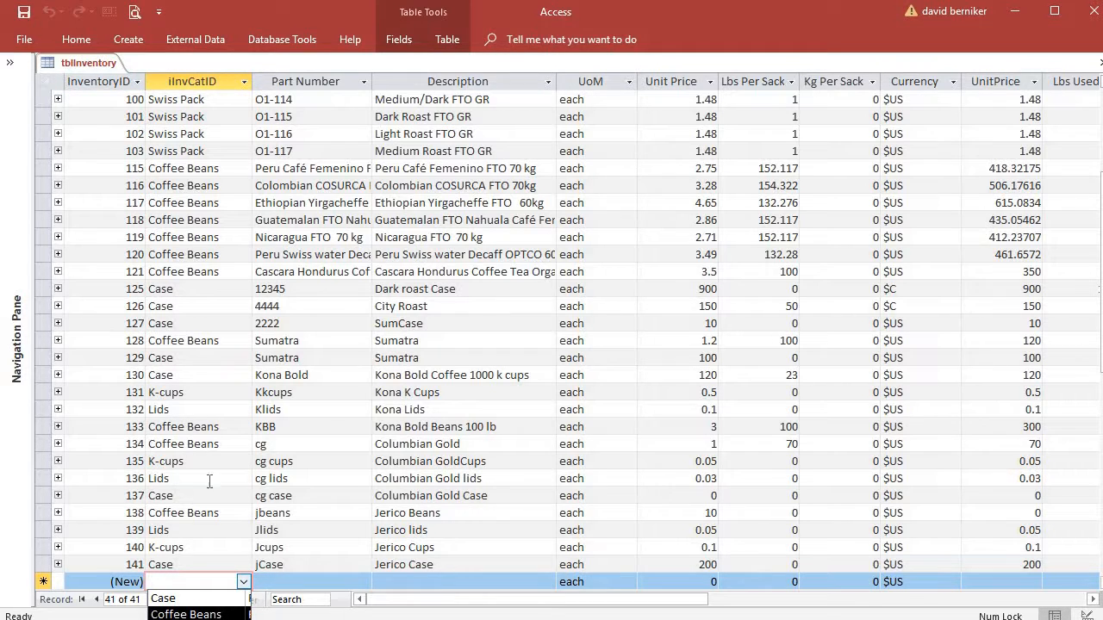
pyautogui.click(221, 392)
pyautogui.click(221, 392)
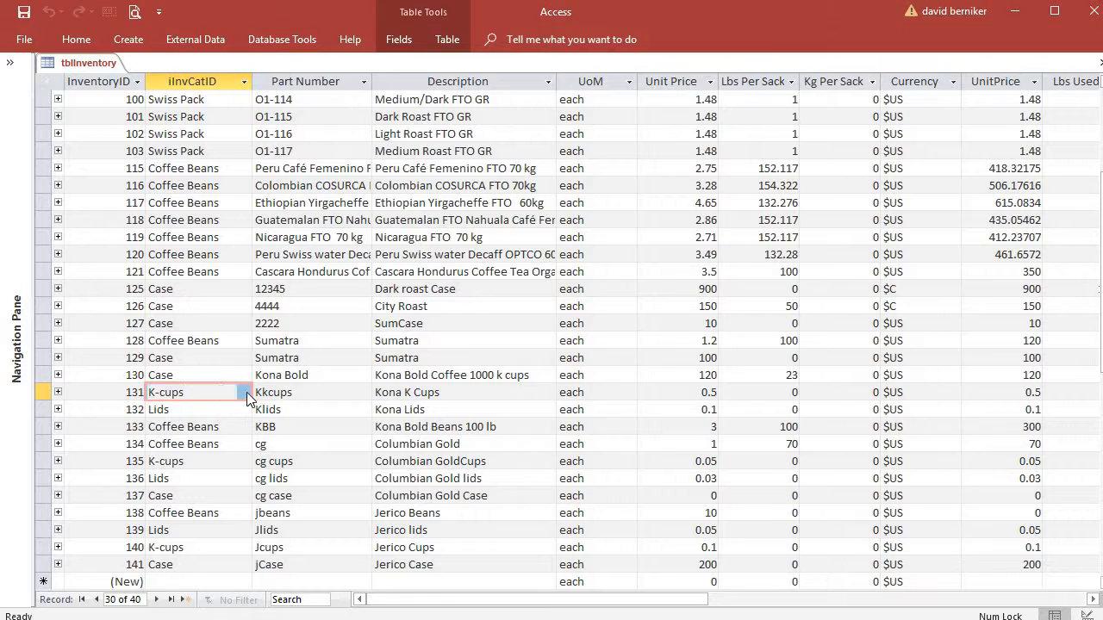
pyautogui.click(243, 393)
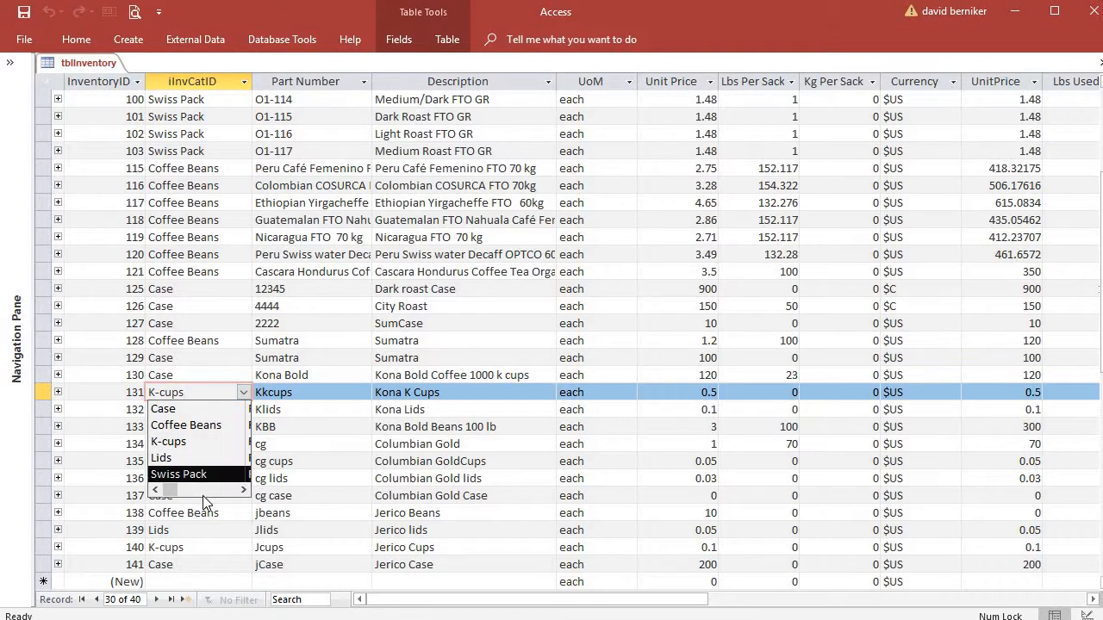
# Start a new inventory record with Case as its iInvCatID category.
pyautogui.click(161, 583)
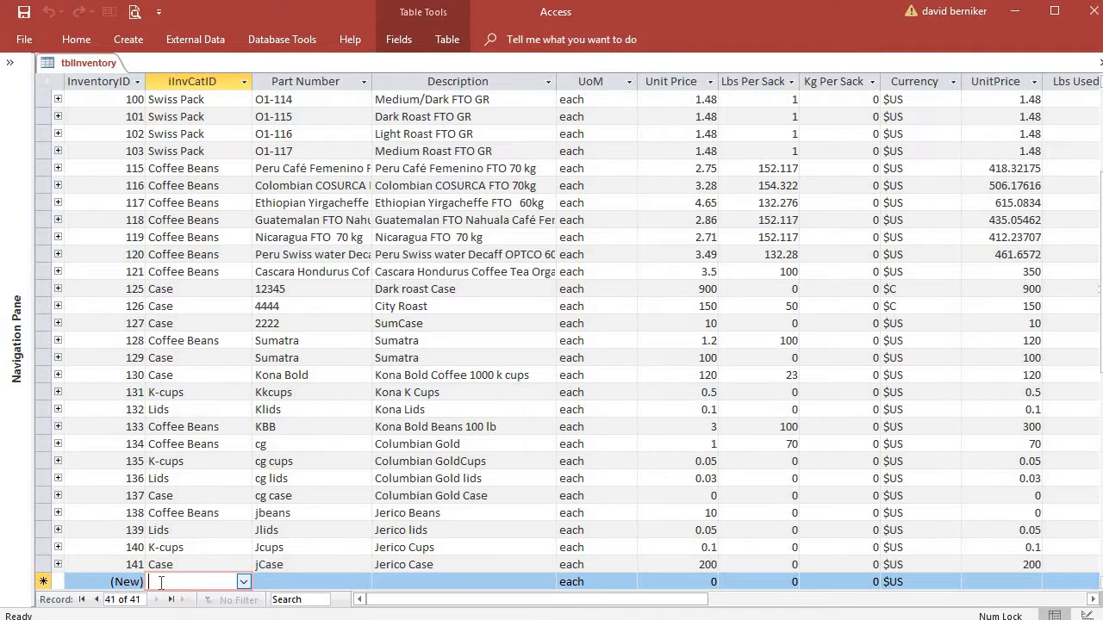
pyautogui.write('case')
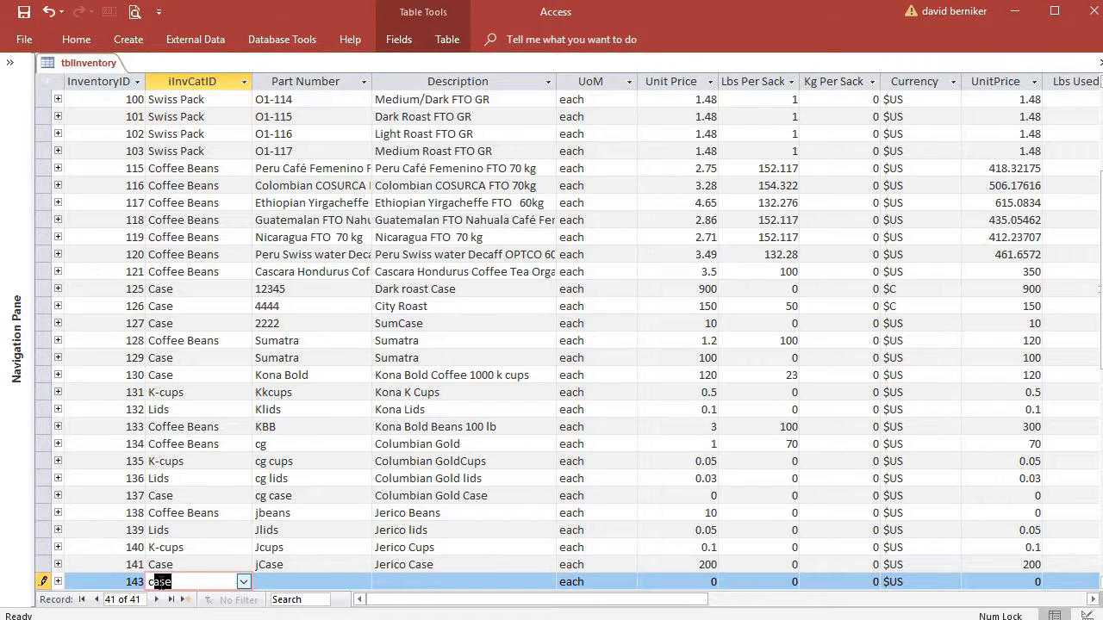
pyautogui.press('Tab')
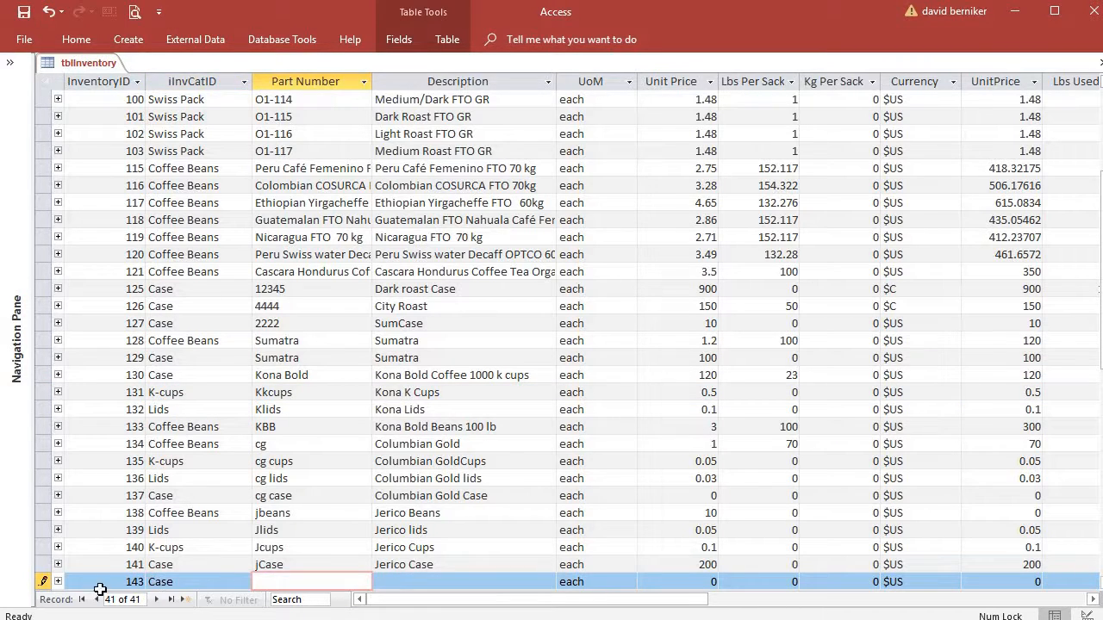